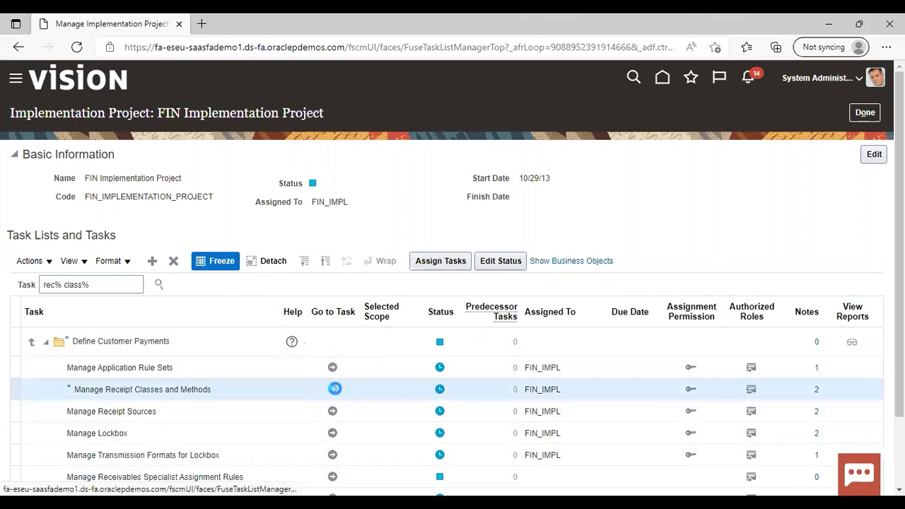
Create the receipt class 'BBC receipt class' (Manual, No Remittance, Directly) with a new receipt method row
click(334, 388)
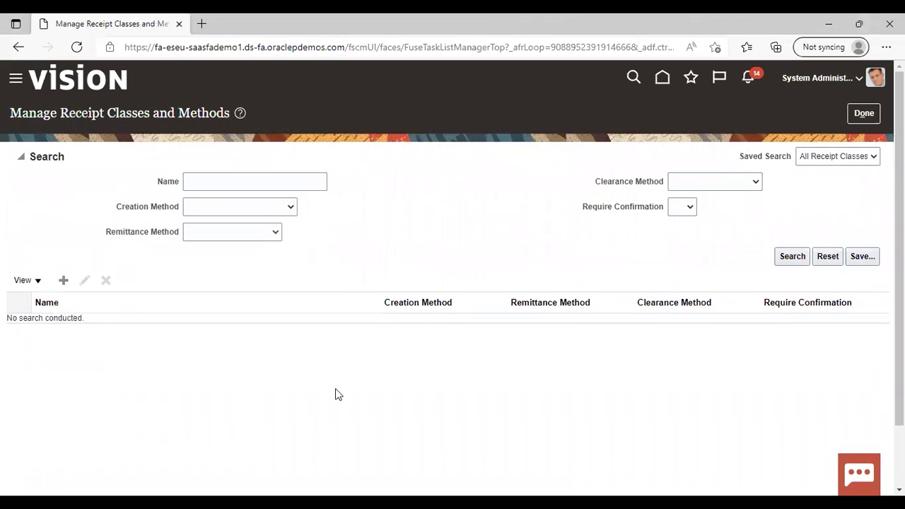
click(63, 281)
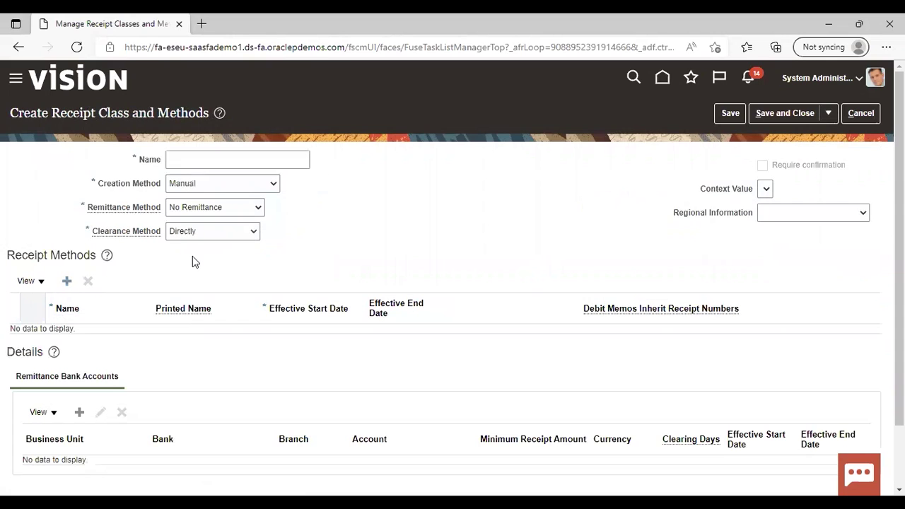
click(262, 167)
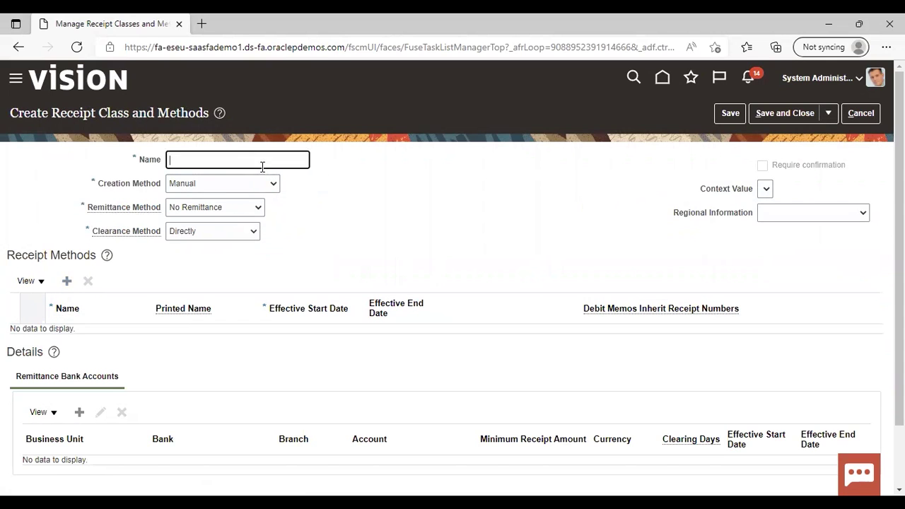
text(BBC receipt class)
click(370, 184)
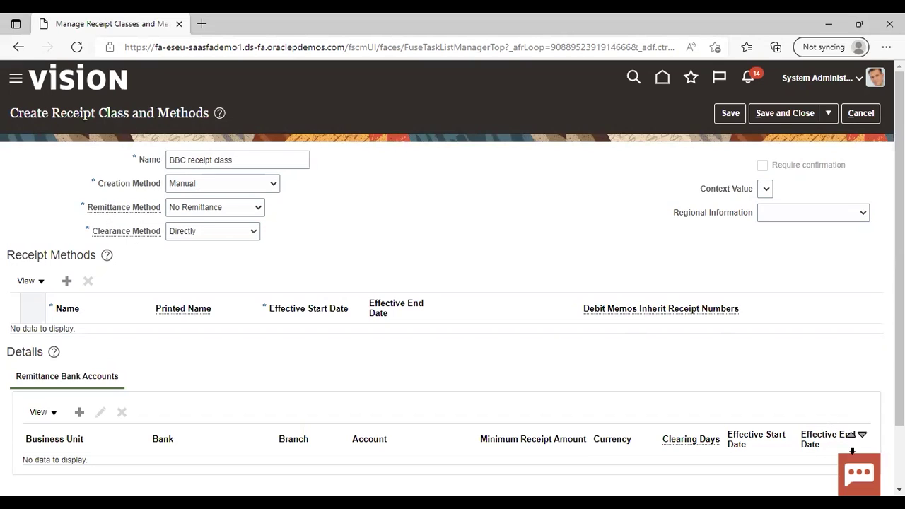
scroll(470, 213, down, 2)
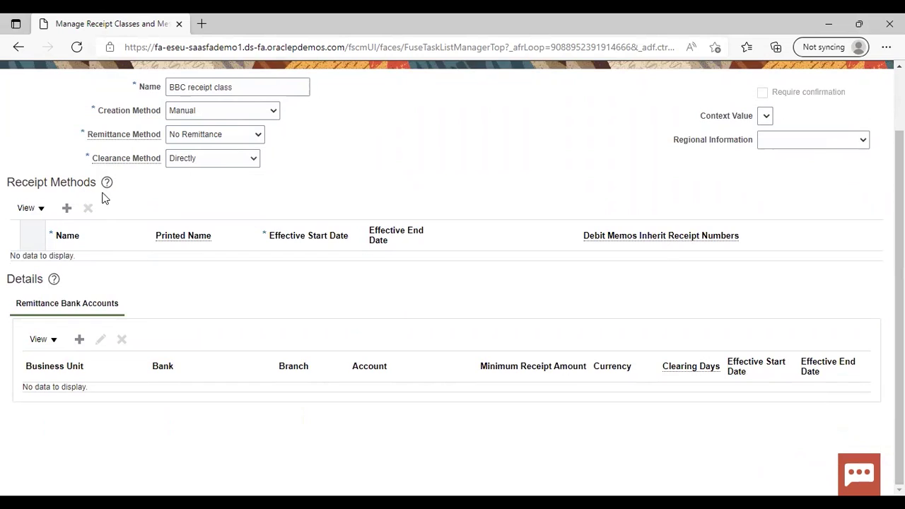
click(67, 207)
Name the new receipt method 'BBC check' and add a remittance bank account to it
click(87, 257)
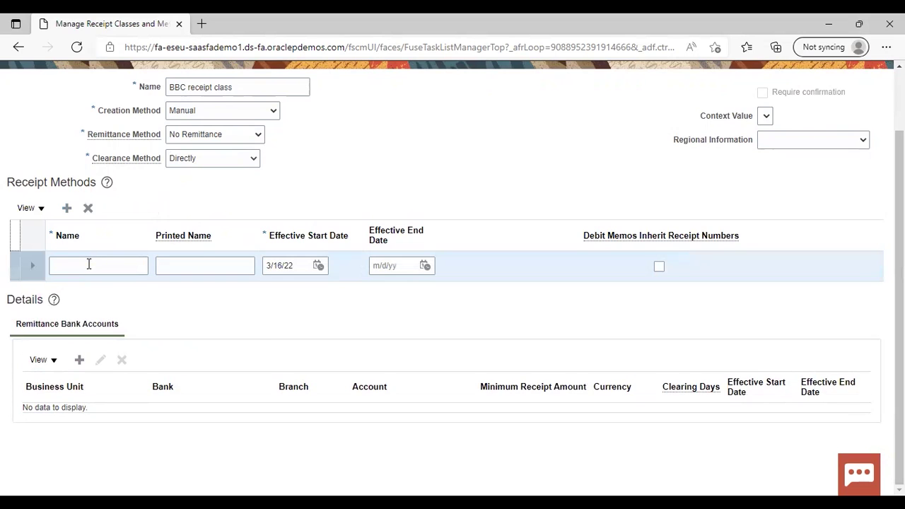
click(89, 265)
text(BBC )
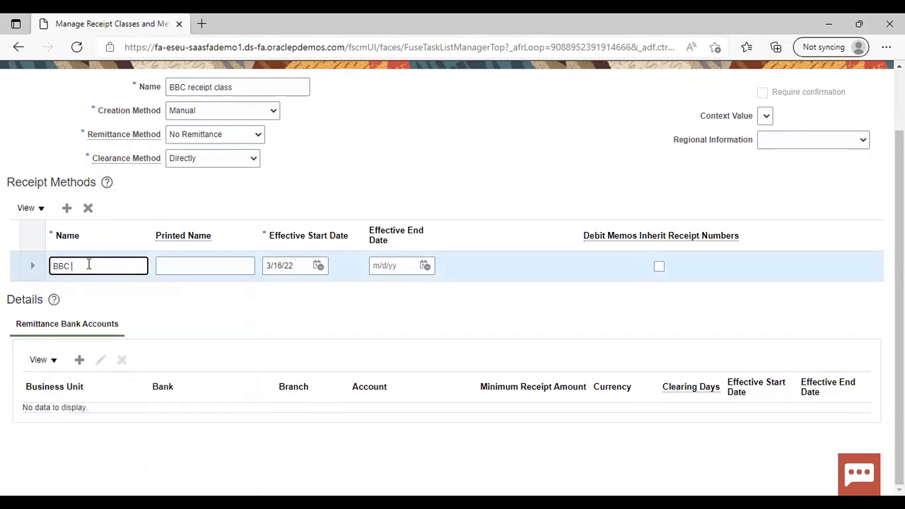
text(check)
click(224, 306)
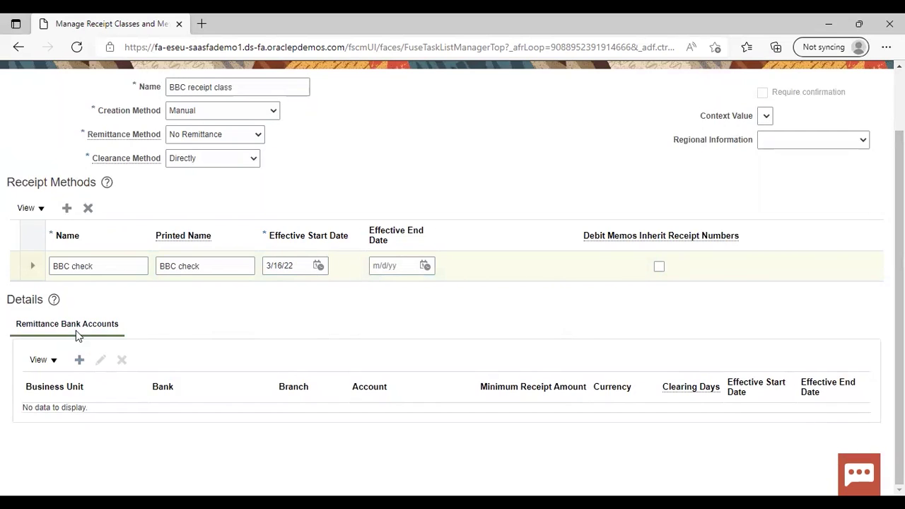
click(78, 361)
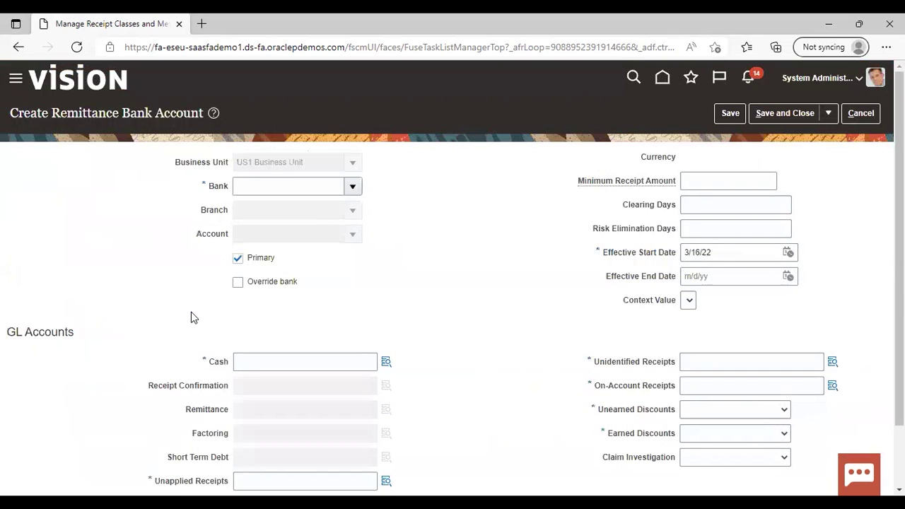
Choose Bank of America, New York branch account BofA-2869, with cash account 101.10.11200.000.000.000
click(350, 186)
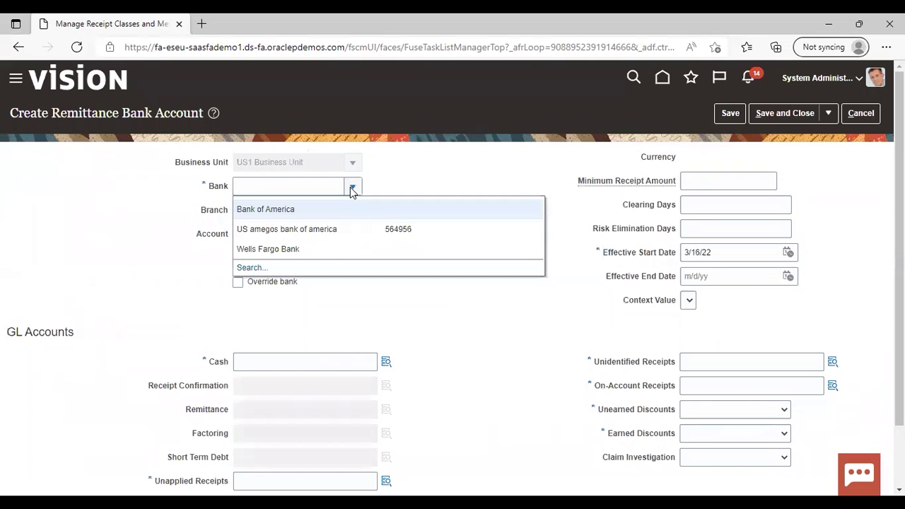
click(289, 211)
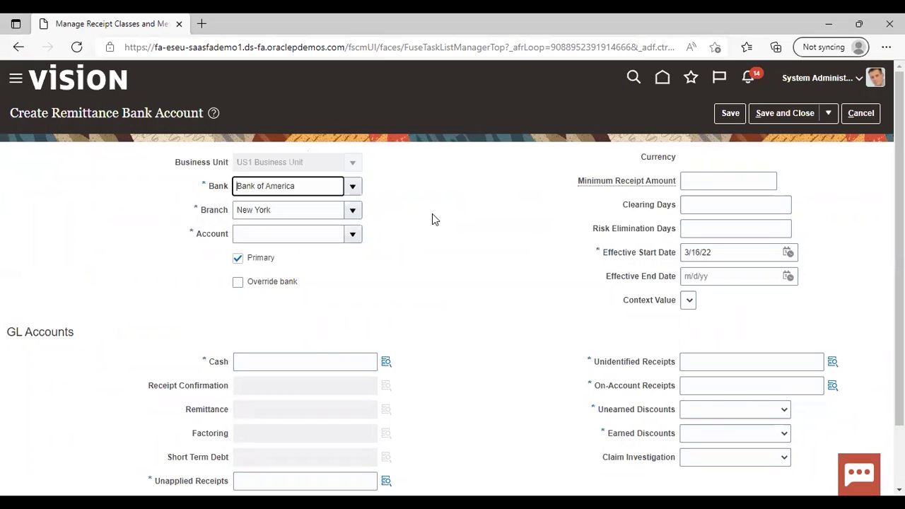
click(353, 234)
click(322, 256)
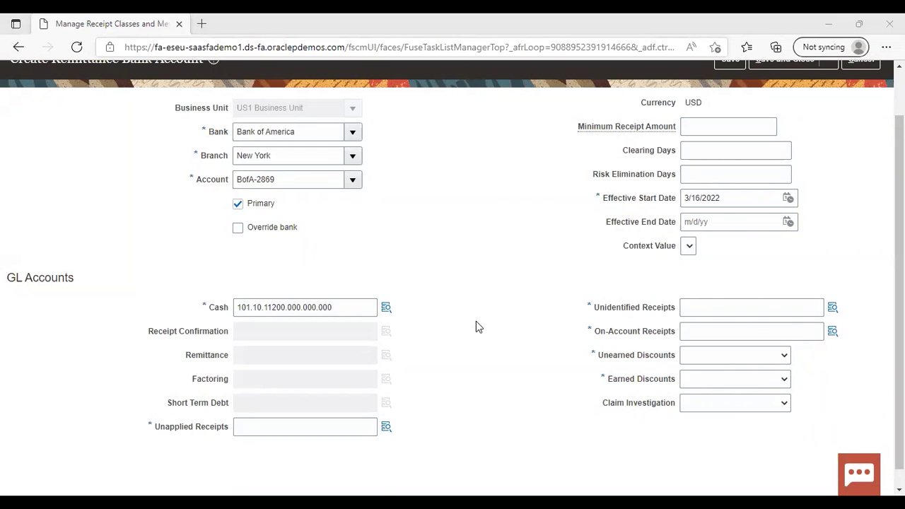
click(386, 427)
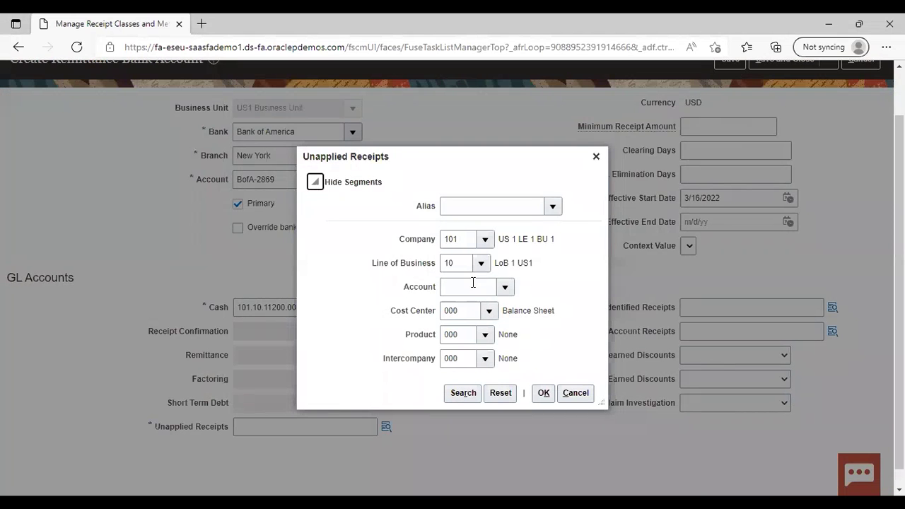
Set the Unapplied Receipts account to 101.10.12120.000.000.000, correcting an initial 12101 pick
click(473, 283)
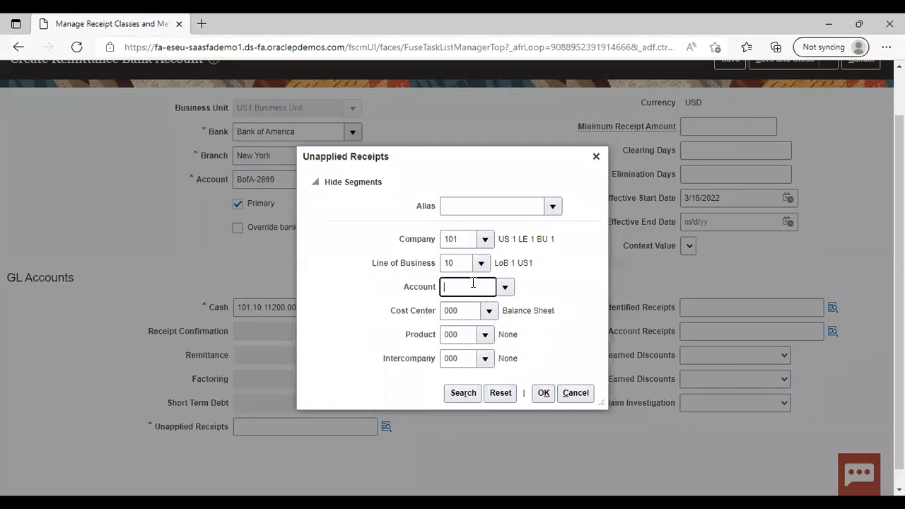
text(1210)
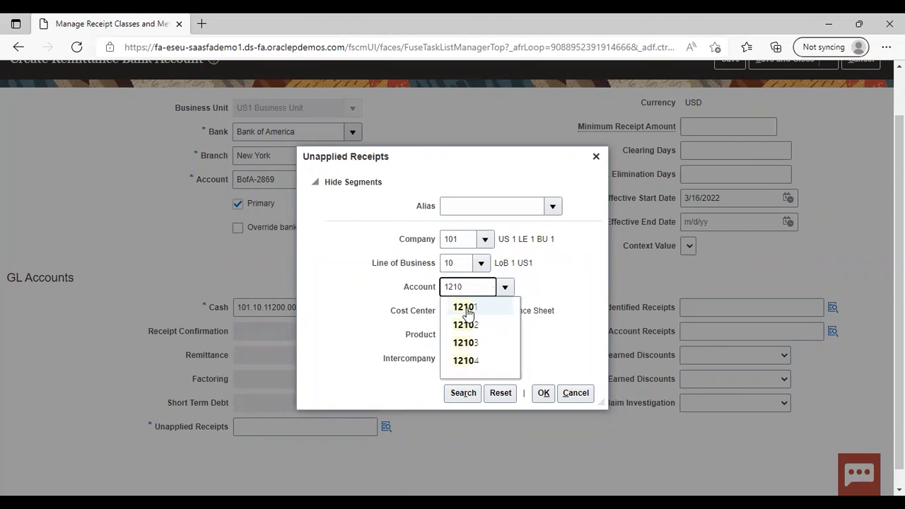
click(466, 307)
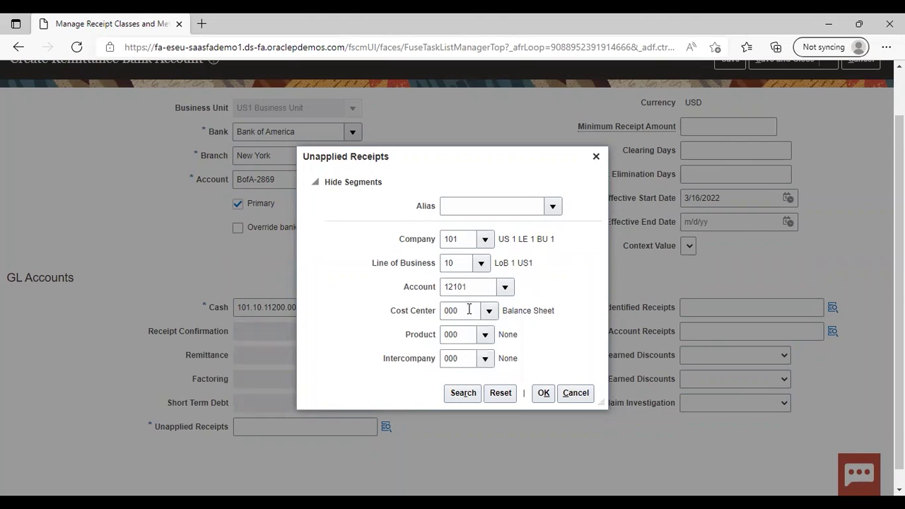
click(481, 283)
key(BackSpace)
key(BackSpace)
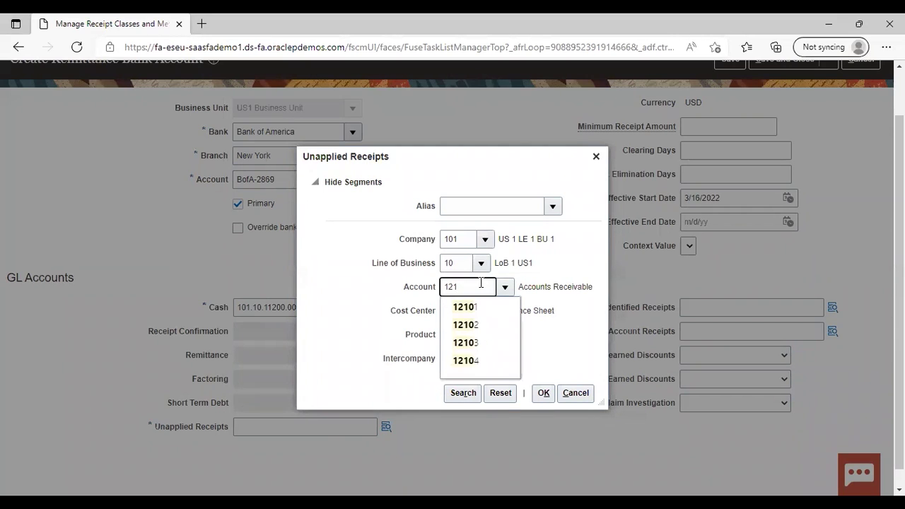
text(20)
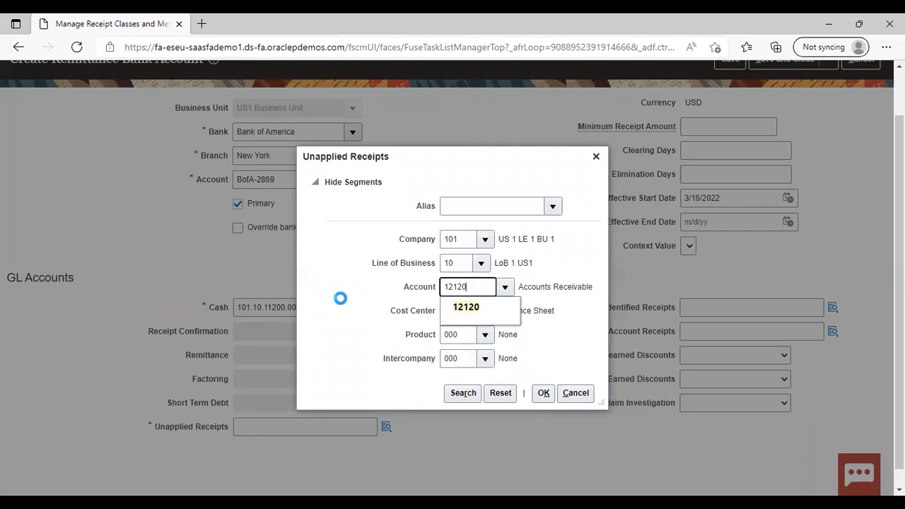
click(467, 308)
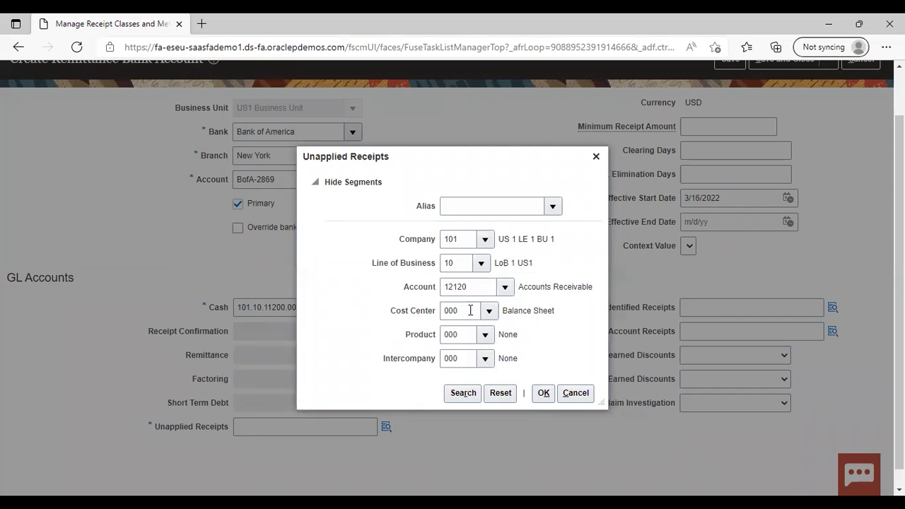
click(543, 396)
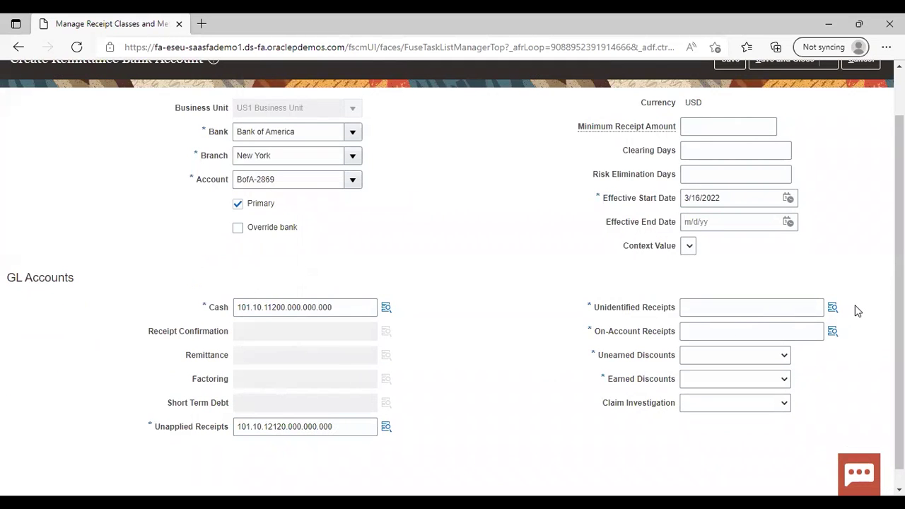
Set the Unidentified Receipts account to 101.10.12130.000.000.000
click(833, 307)
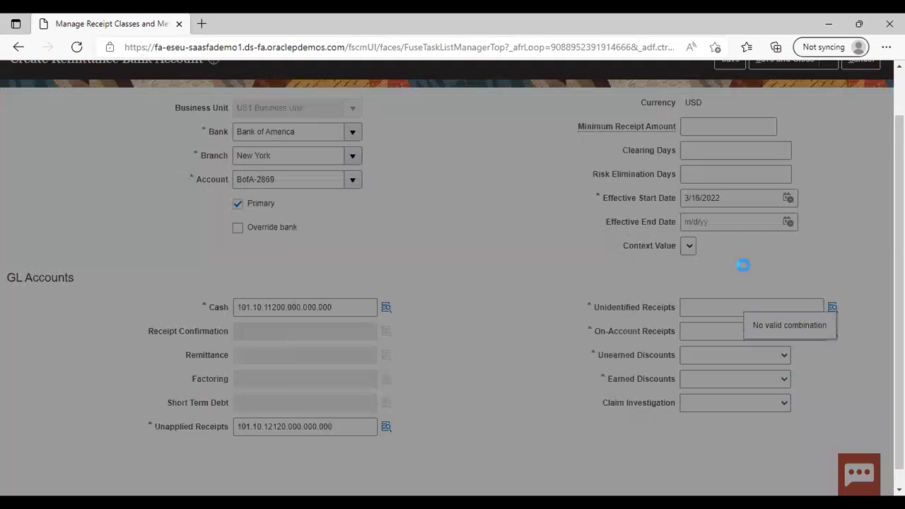
click(470, 285)
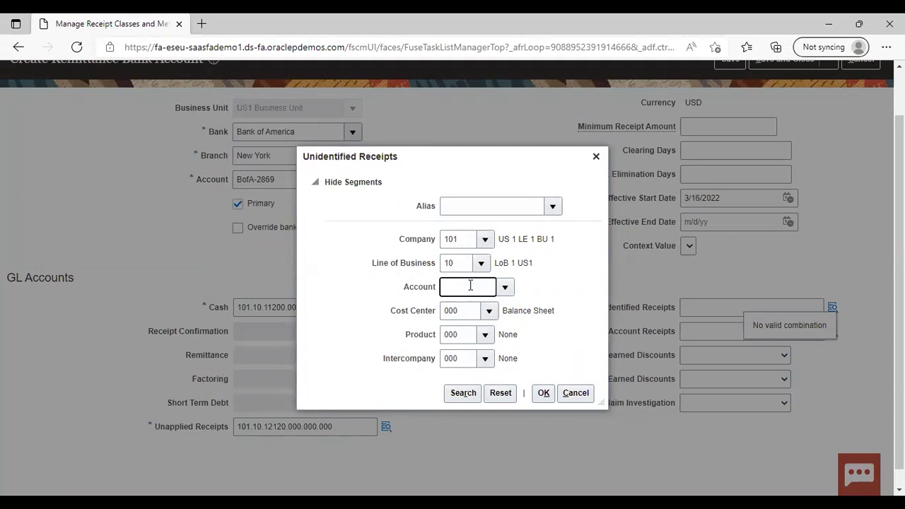
text(12130)
click(544, 393)
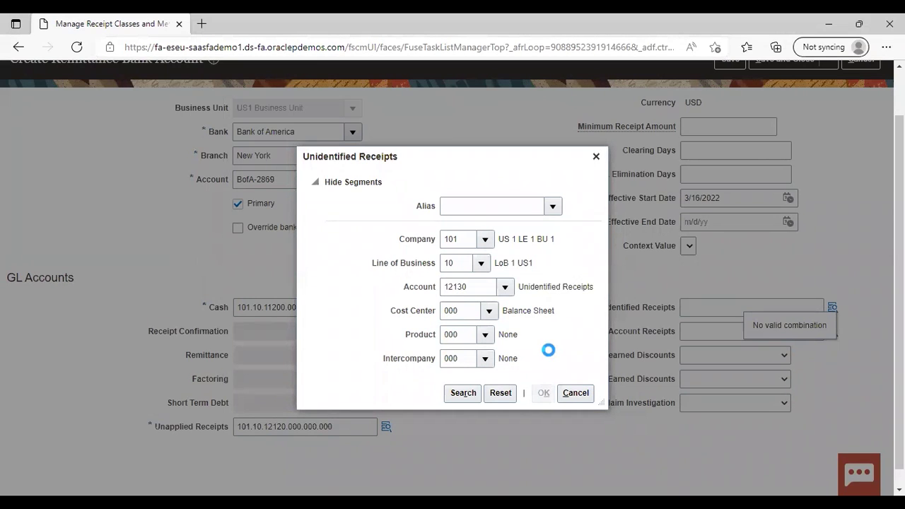
Set the On-Account Receipts account to 101.10.12110.000.000.000
click(834, 389)
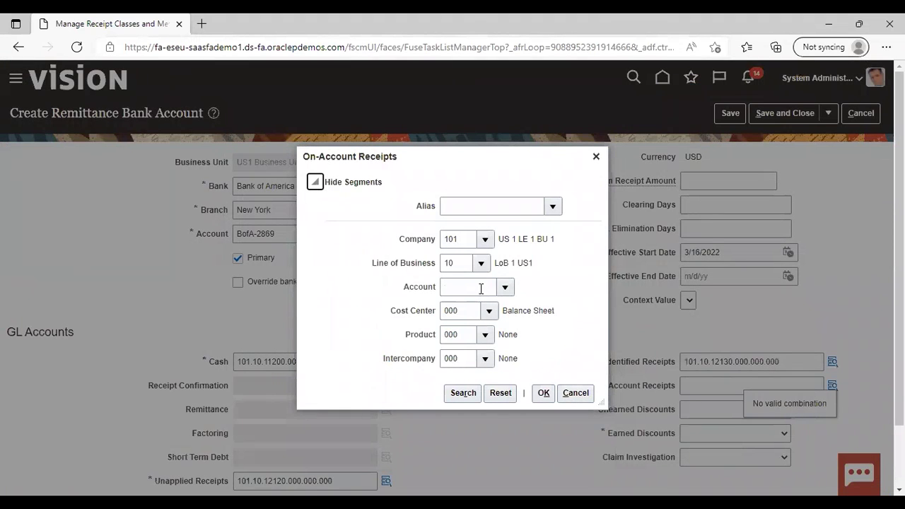
click(481, 289)
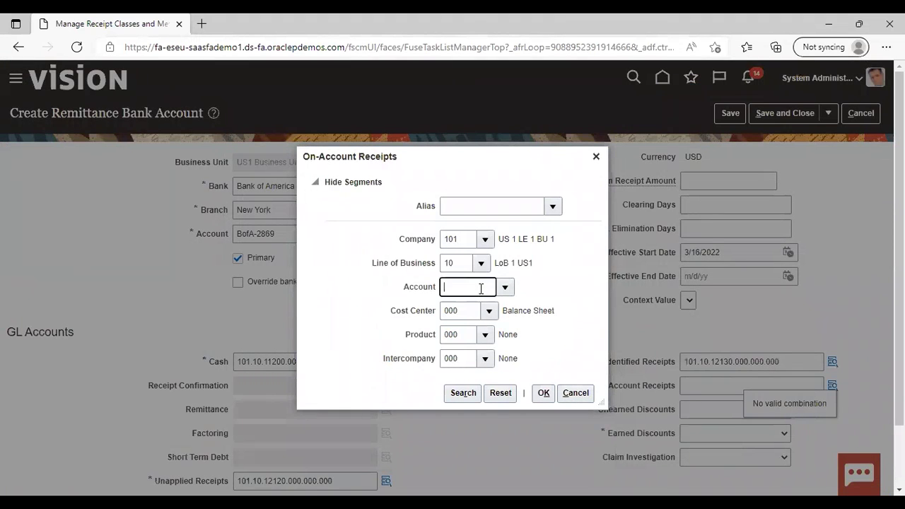
text(12110)
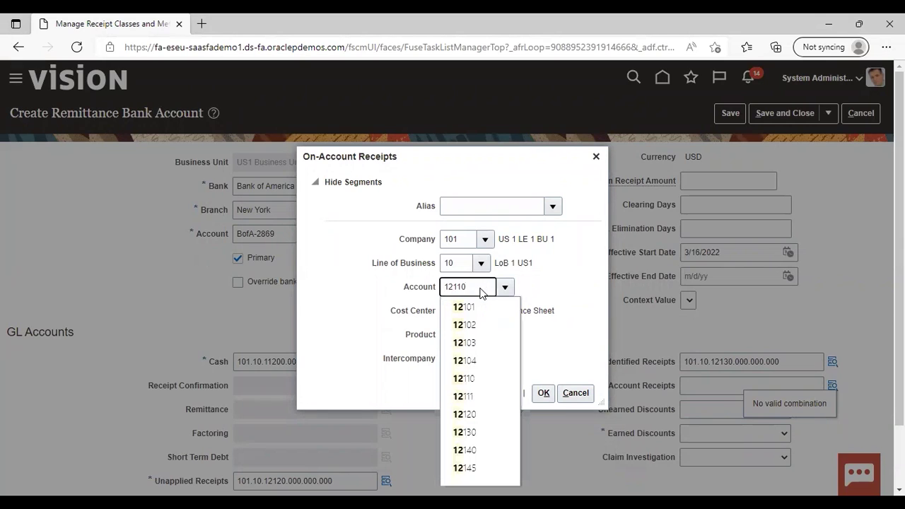
click(378, 280)
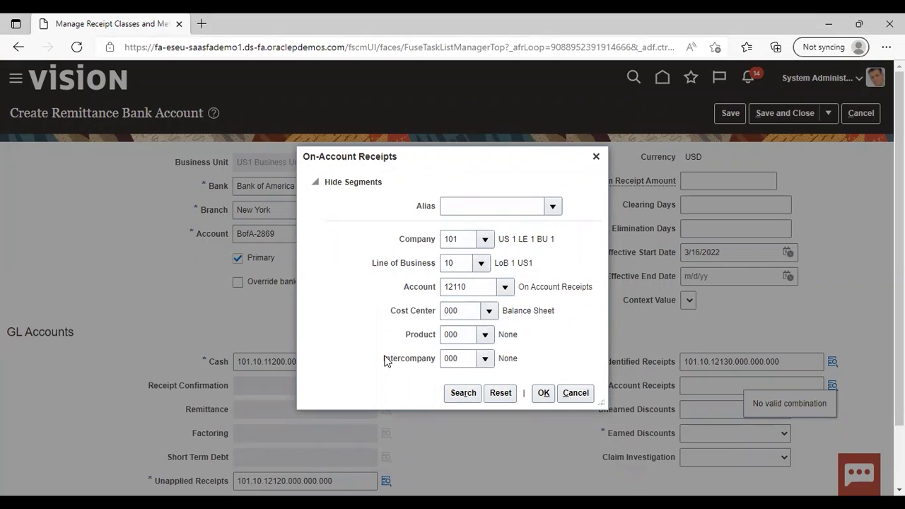
click(543, 393)
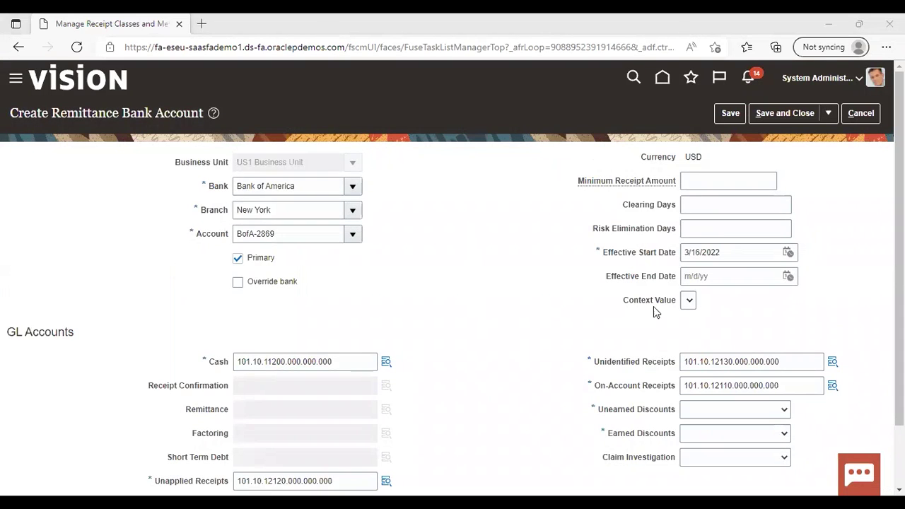
Choose Unearned Discount and Earned Discount accounts, then save the Bank of America remittance account
click(784, 410)
click(754, 437)
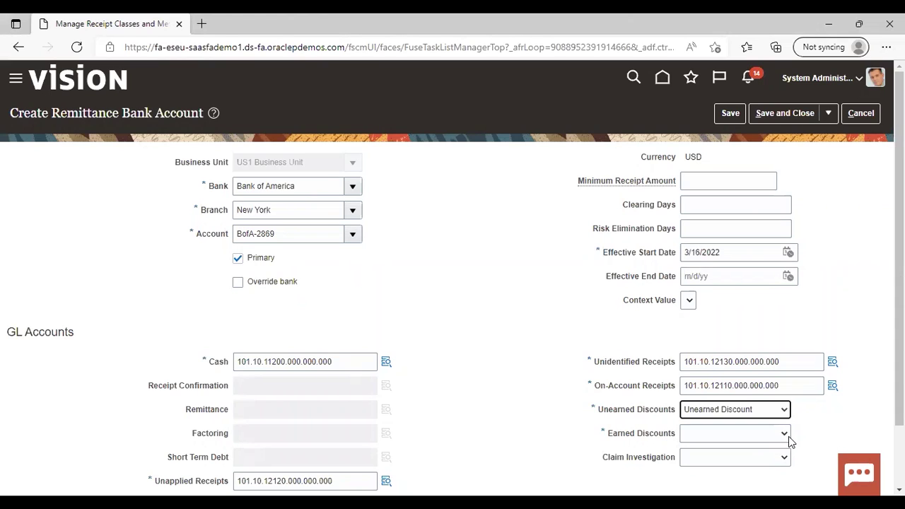
click(784, 433)
click(769, 461)
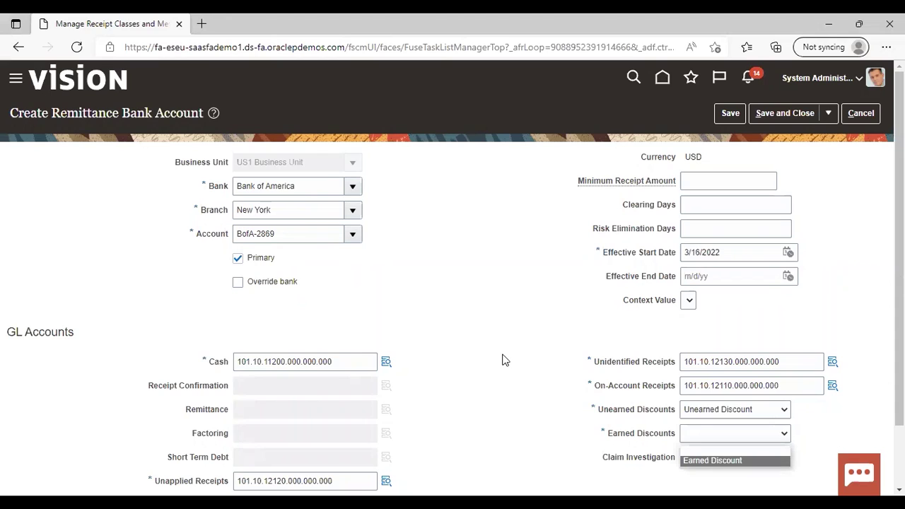
click(777, 114)
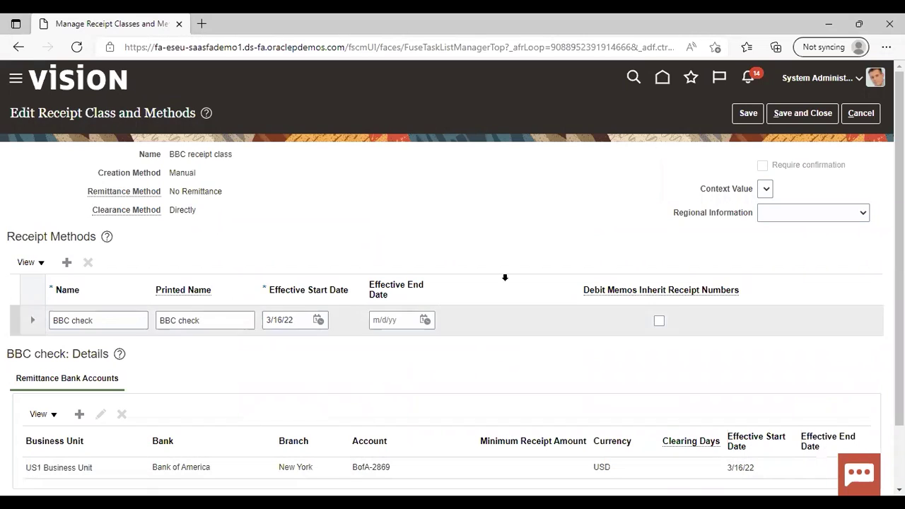
Save the BBC receipt class, then start a new receipt source under Manage Receipt Sources
click(787, 113)
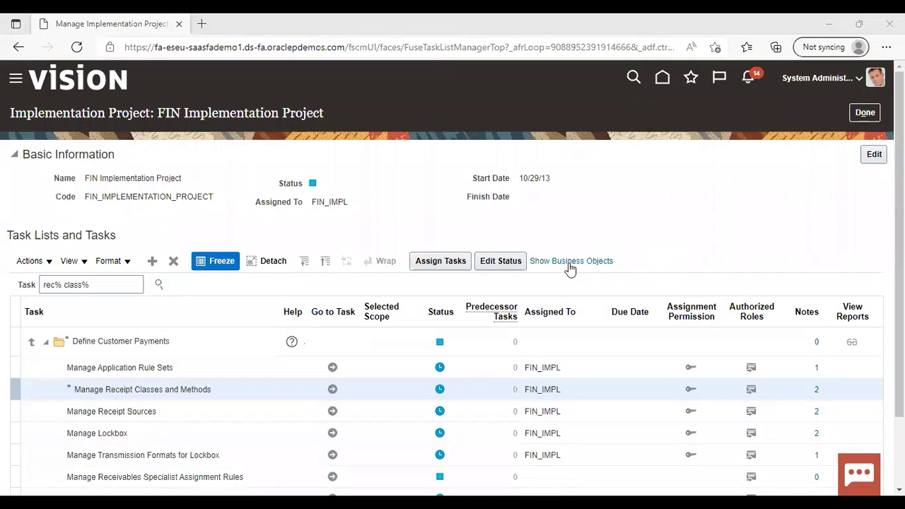
click(333, 412)
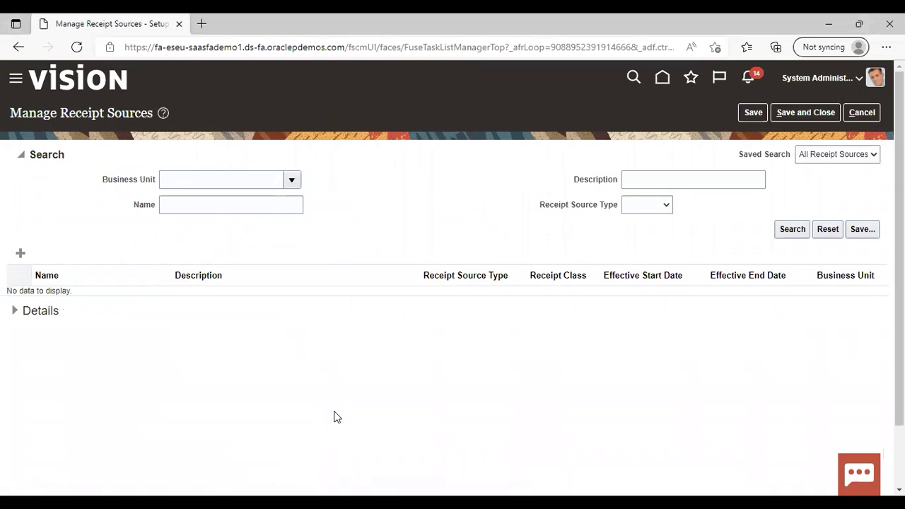
click(21, 253)
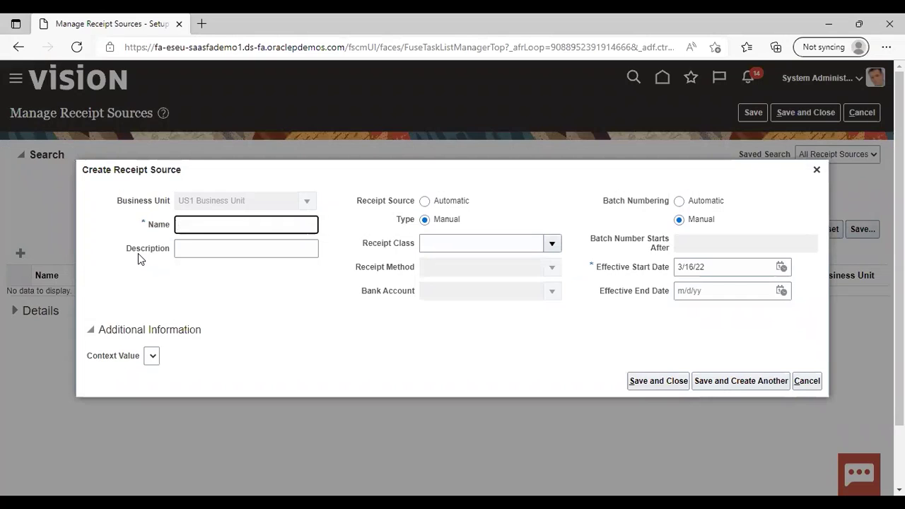
Create 'BBC receipt source' with BBC receipt class, BBC check and account BofA-2869, and save it
text(BBC)
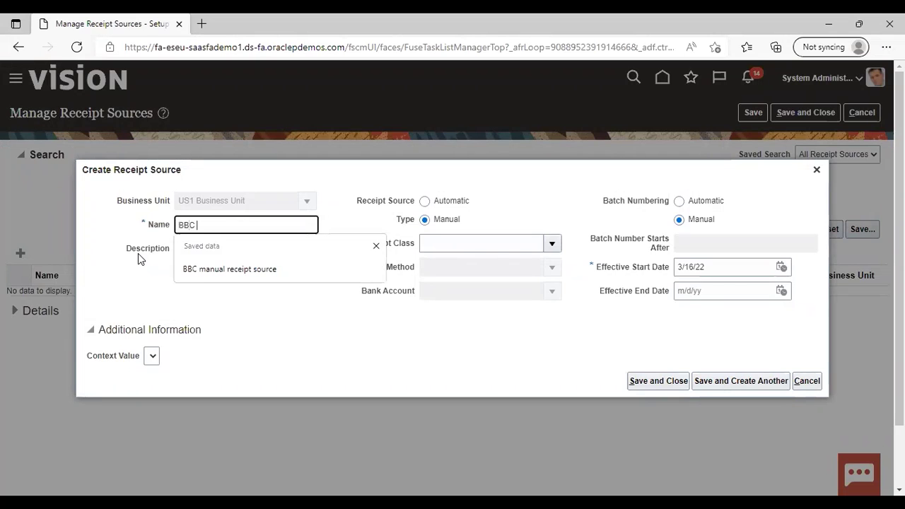
text( receipt source)
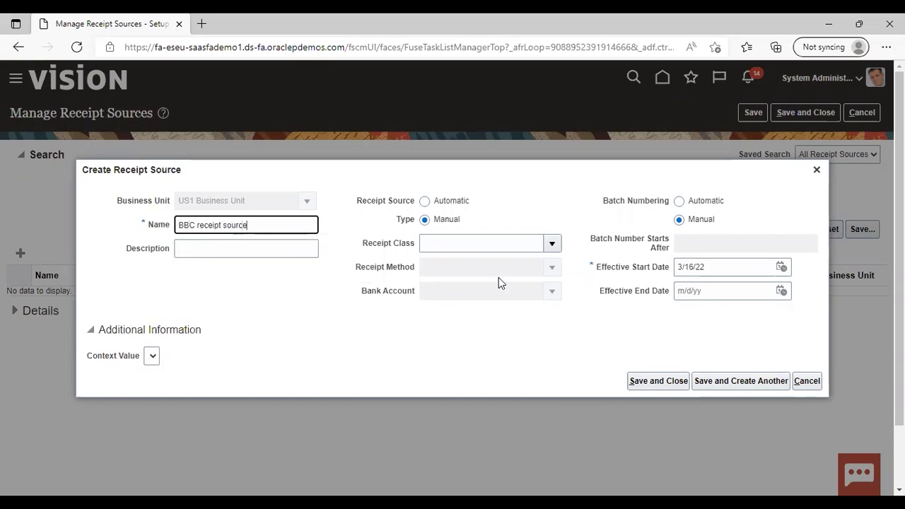
click(553, 242)
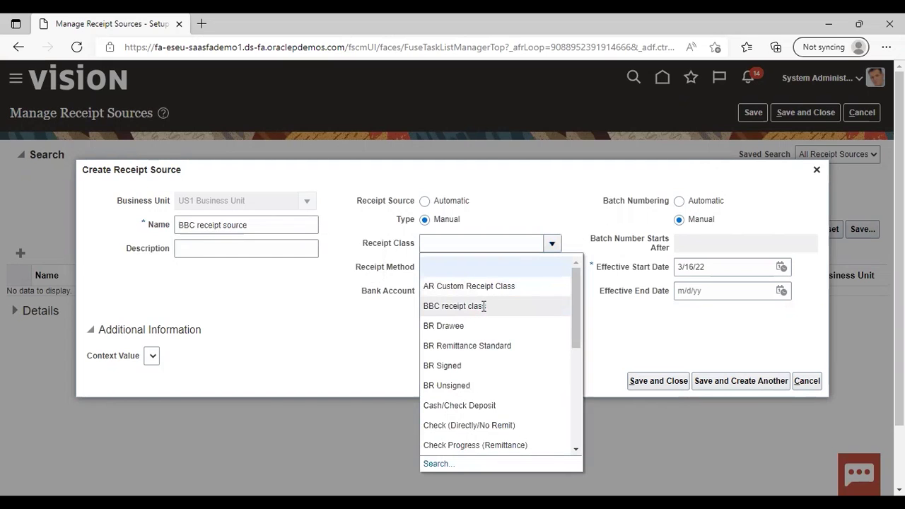
click(484, 305)
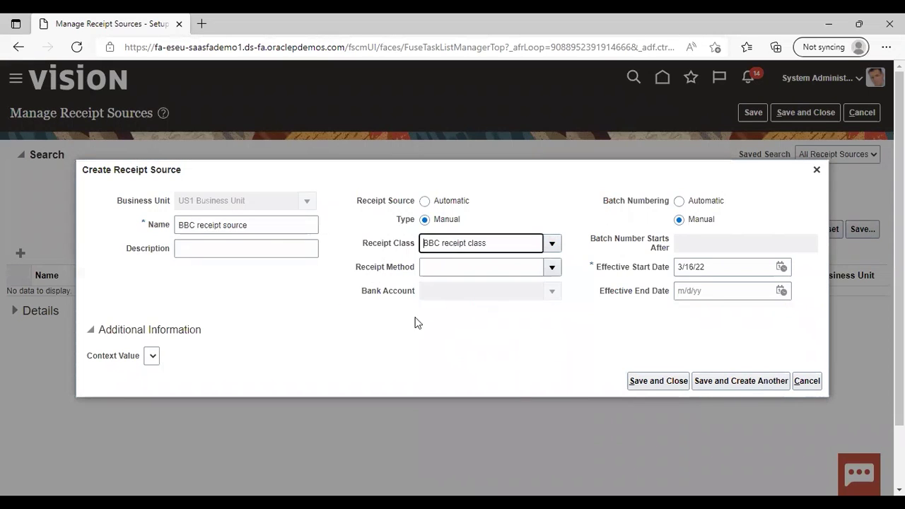
click(552, 268)
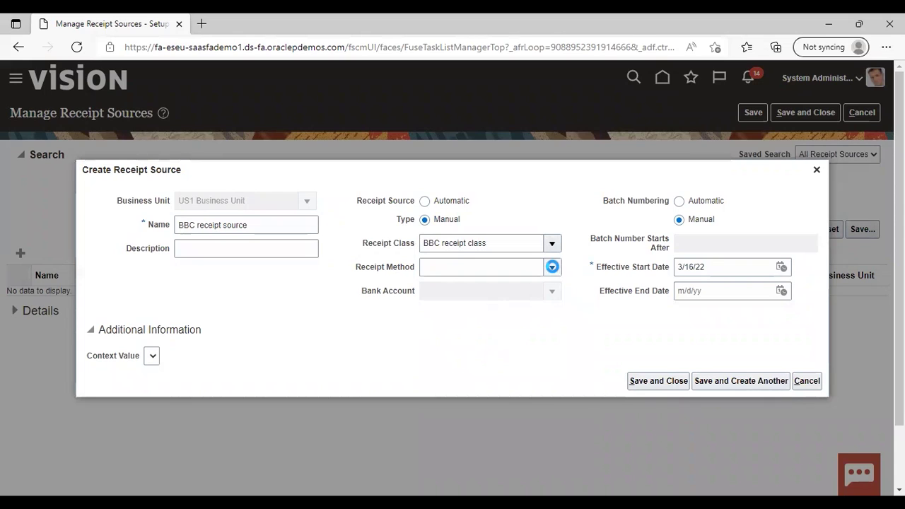
click(499, 312)
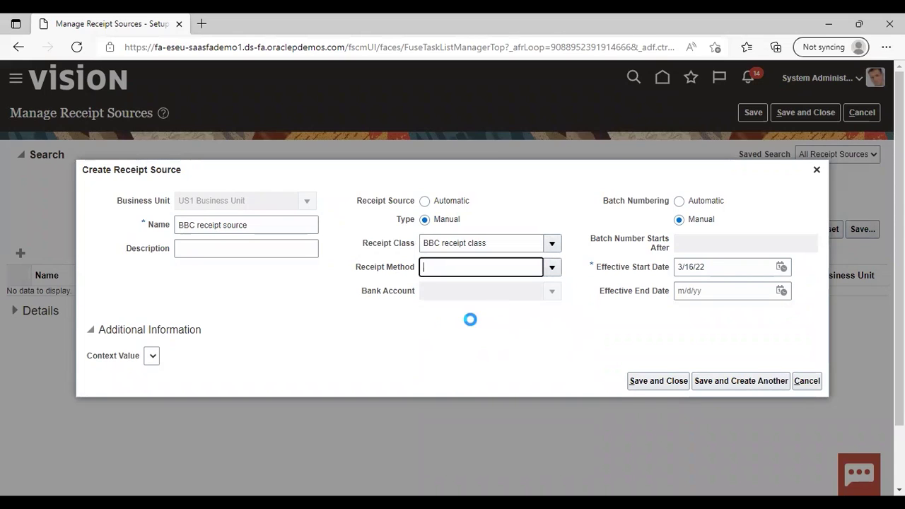
click(553, 291)
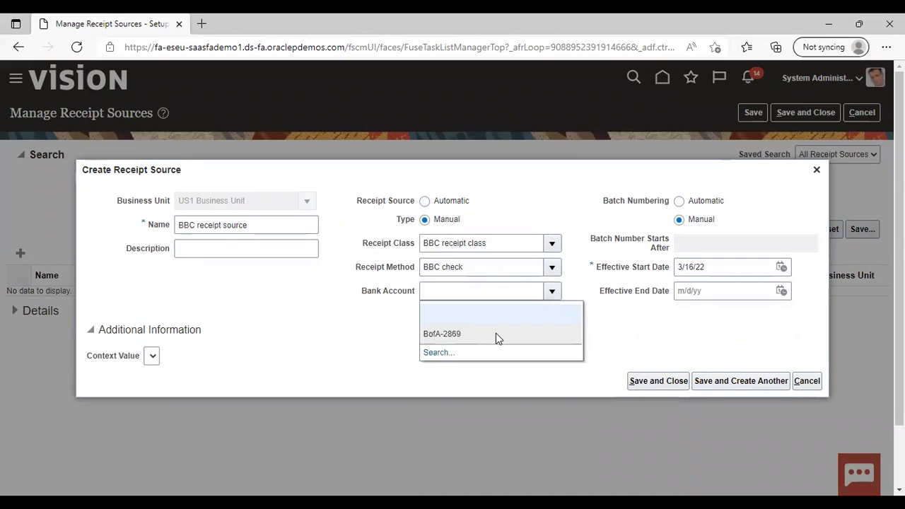
click(495, 333)
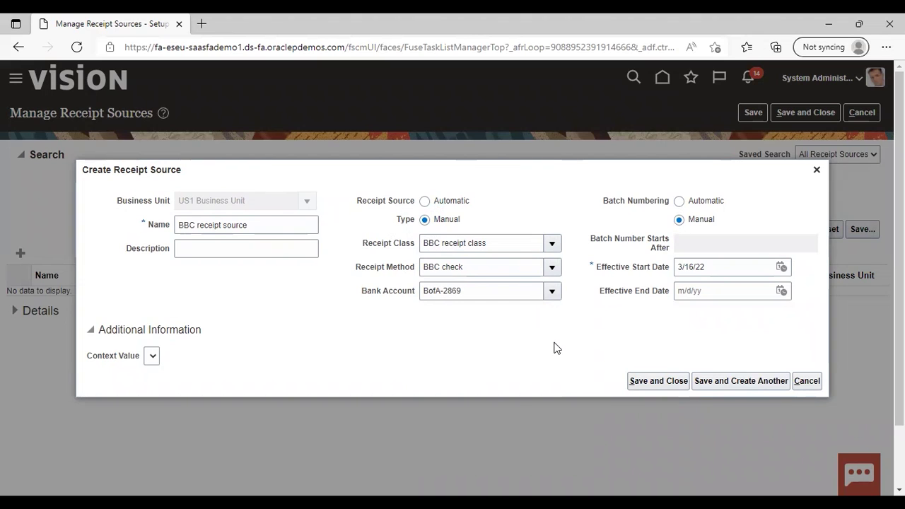
click(658, 380)
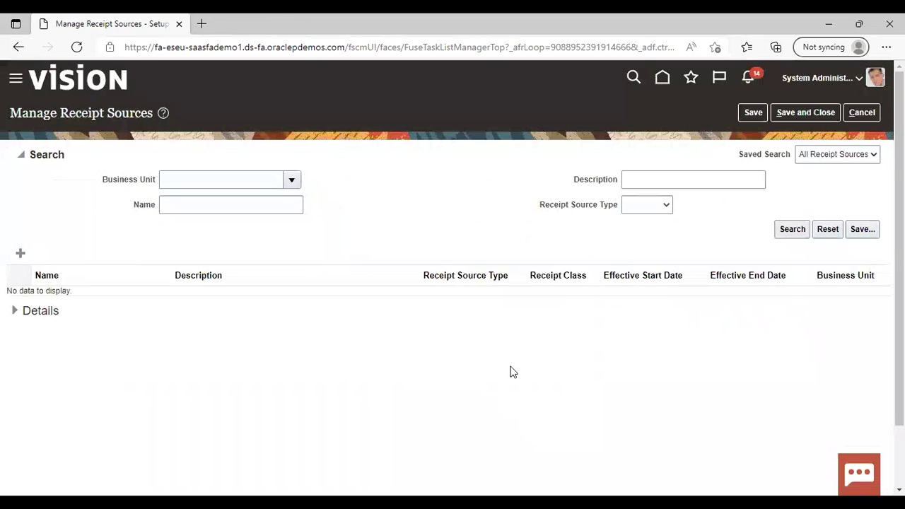